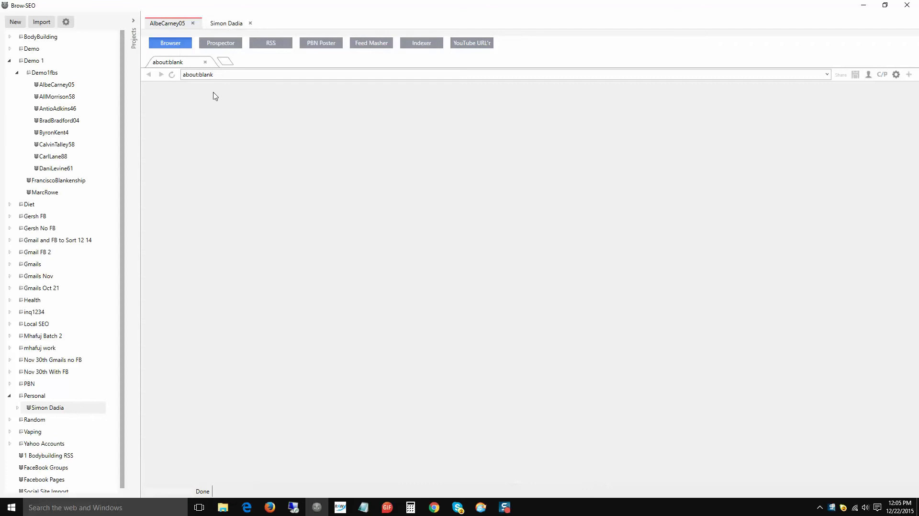
# - Switch to the session from the Personal folder and open a blank browser tab in it
pyautogui.click(236, 25)
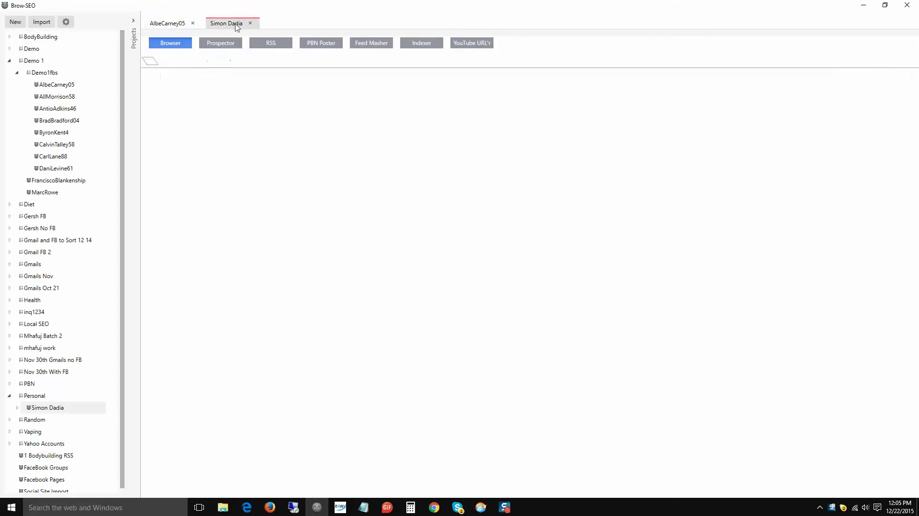
pyautogui.click(150, 62)
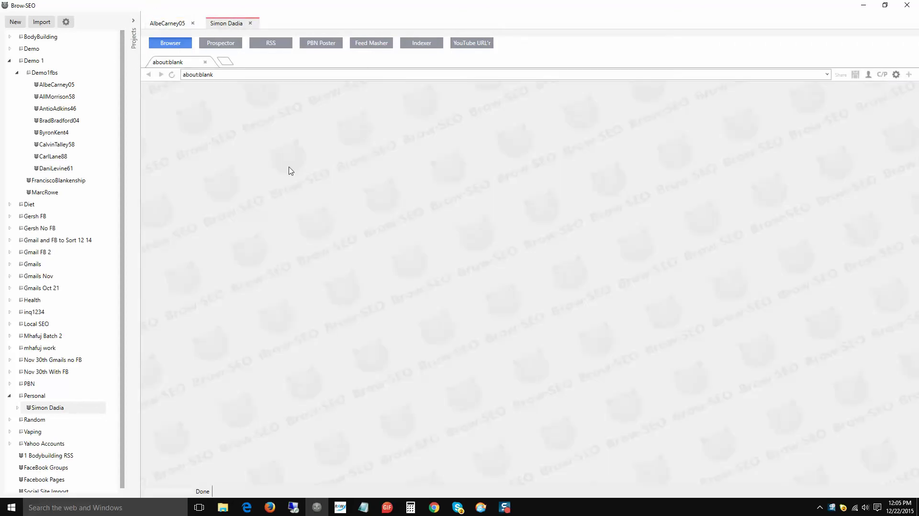
pyautogui.click(170, 24)
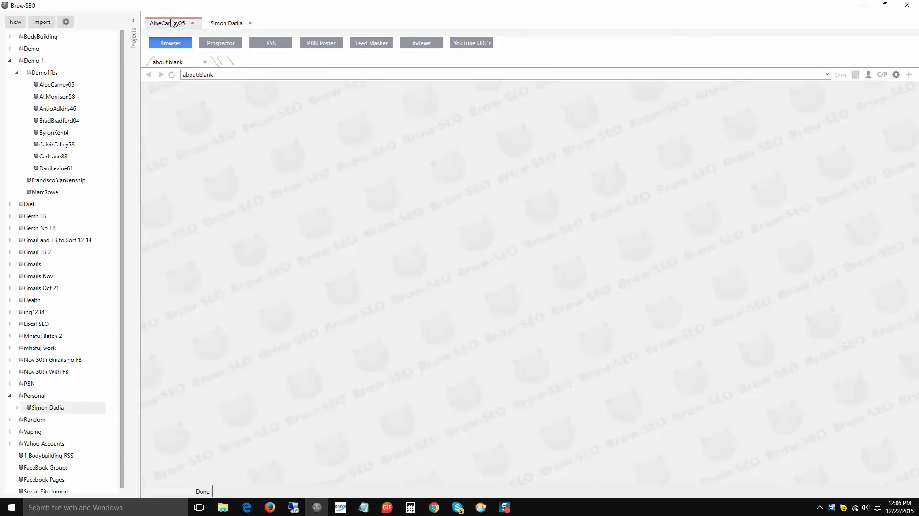
pyautogui.click(229, 25)
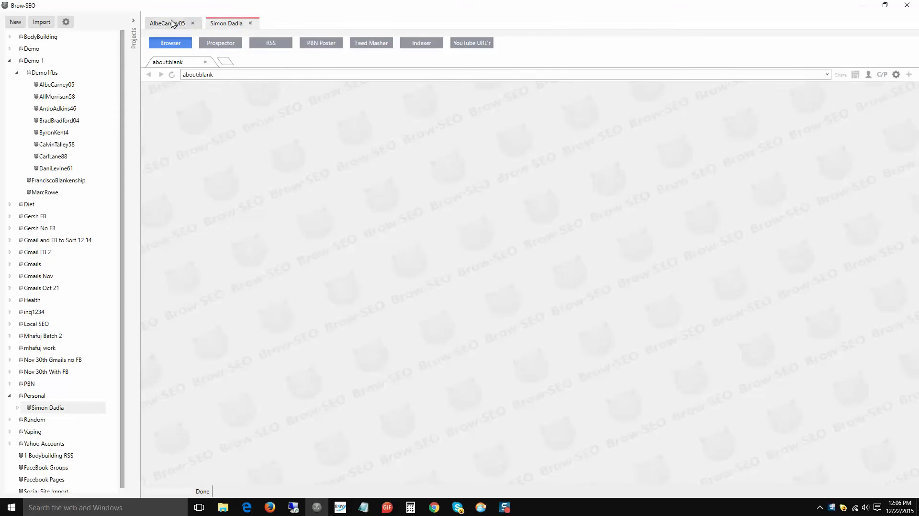
pyautogui.click(169, 25)
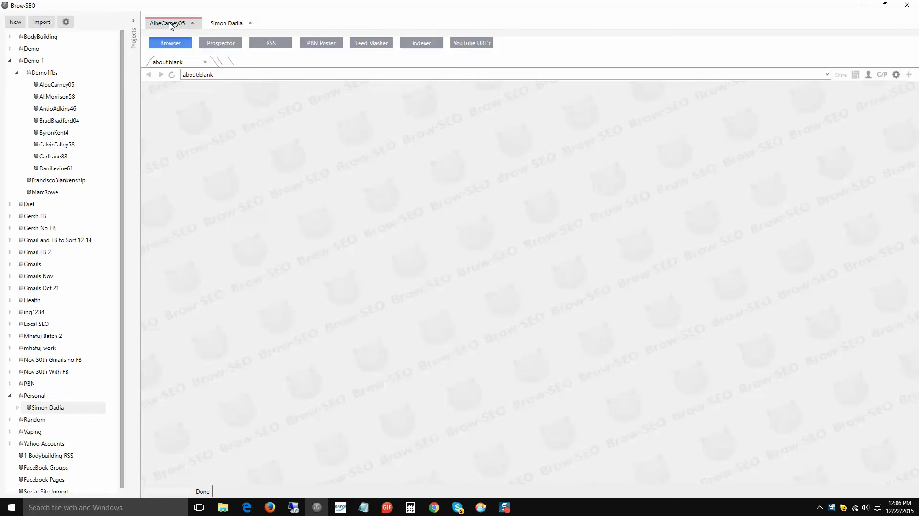
pyautogui.click(224, 25)
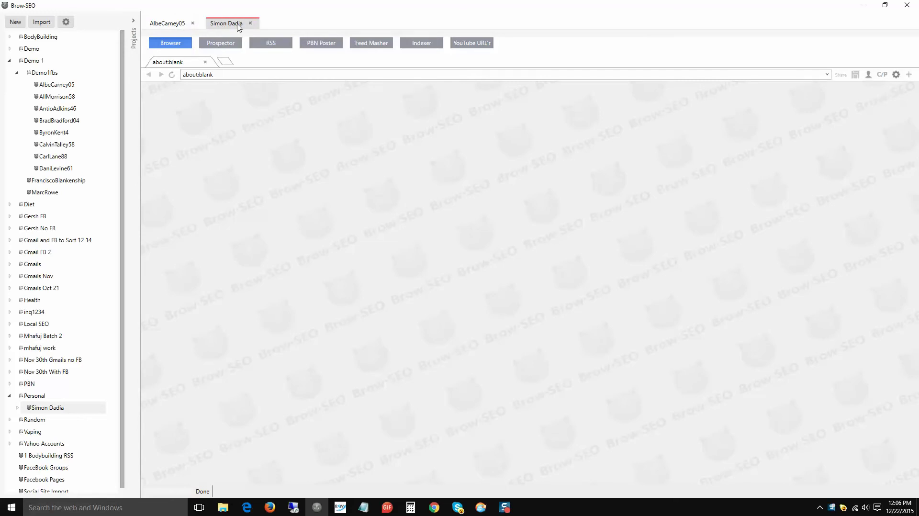
pyautogui.click(163, 25)
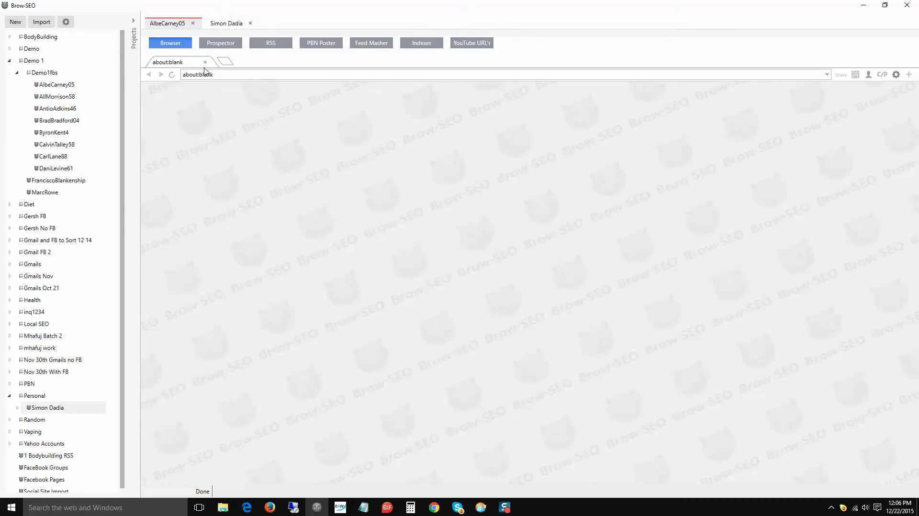
pyautogui.click(227, 75)
pyautogui.write('who')
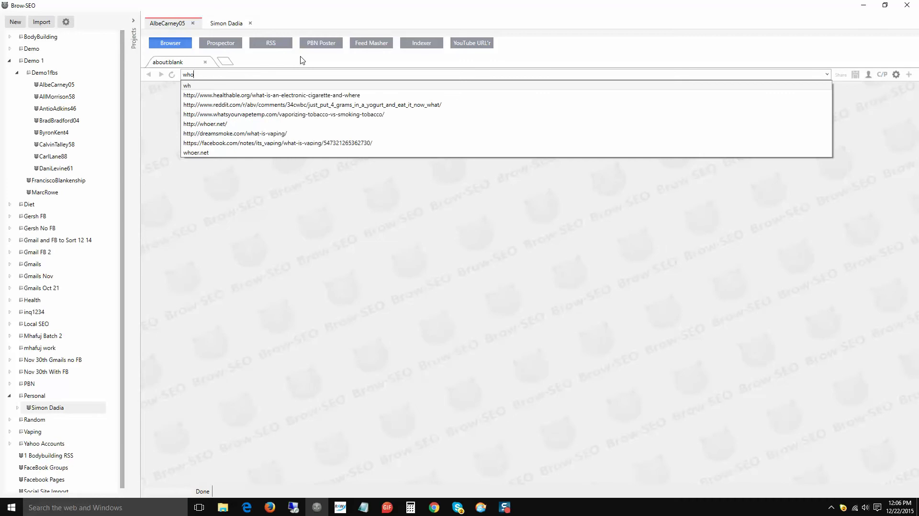
pyautogui.press('Down')
pyautogui.press('Down')
pyautogui.press('Down')
pyautogui.press('Down')
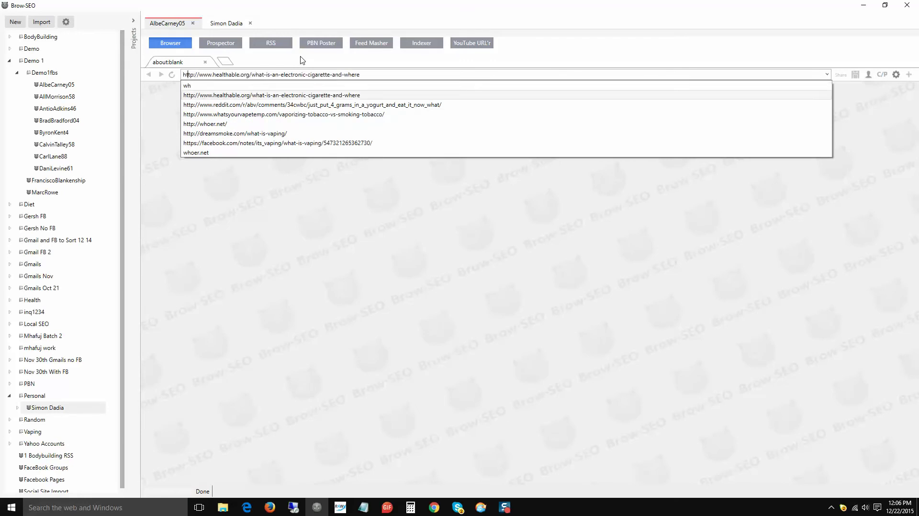
pyautogui.press('Return')
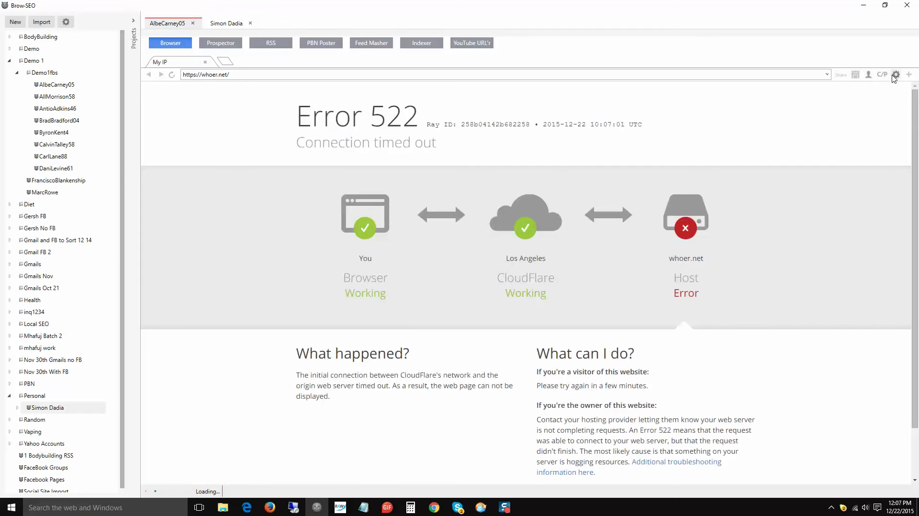
# - Disable Flash, Javascript and Java, and apply these settings to the whole session
pyautogui.click(895, 76)
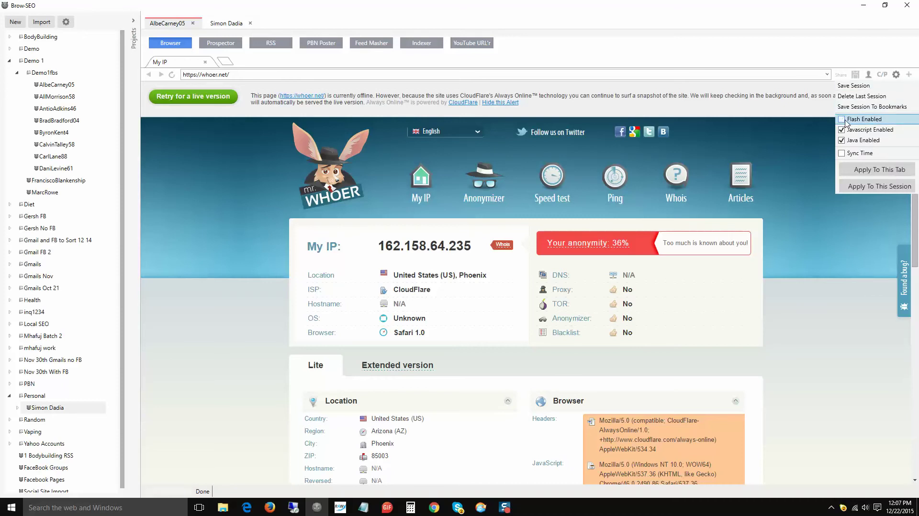
pyautogui.click(846, 130)
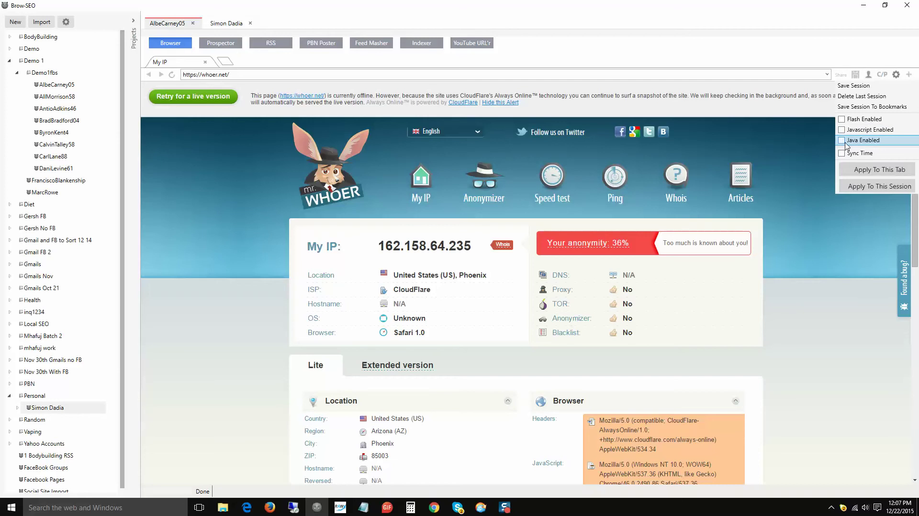
pyautogui.click(882, 187)
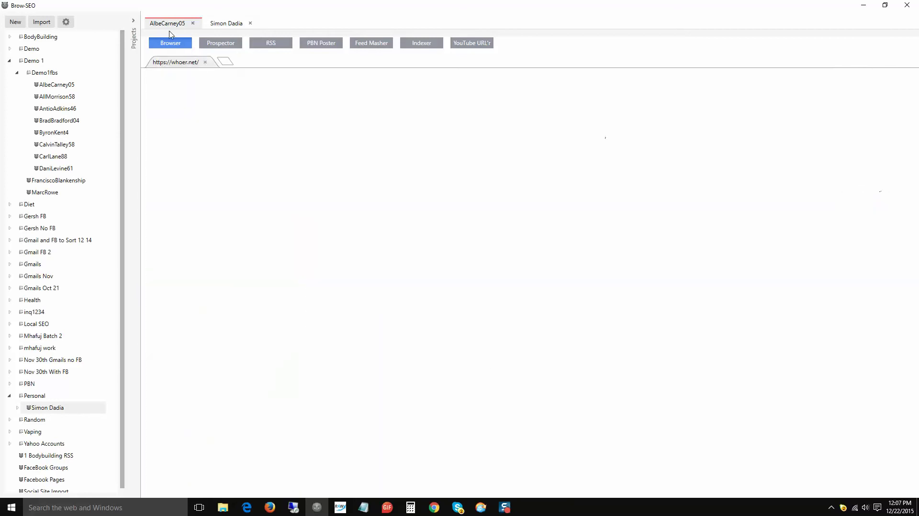
pyautogui.click(227, 65)
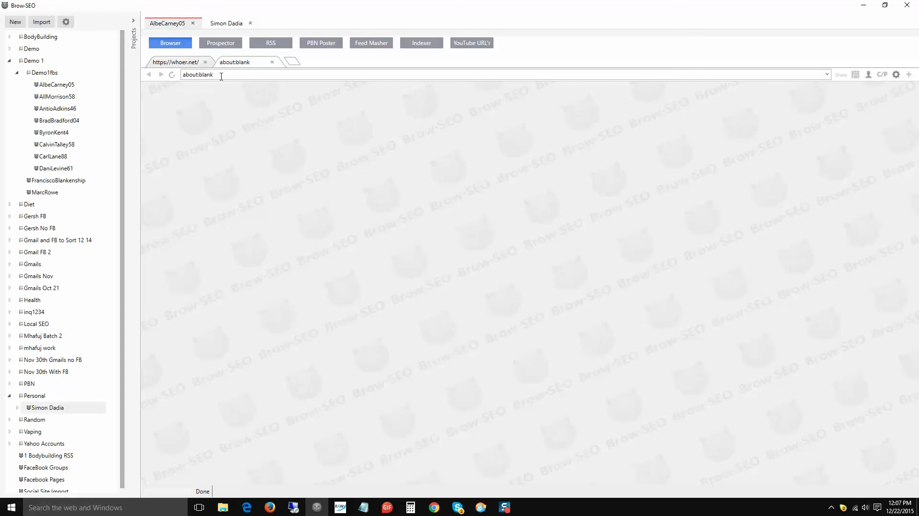
pyautogui.click(223, 74)
pyautogui.write('wh')
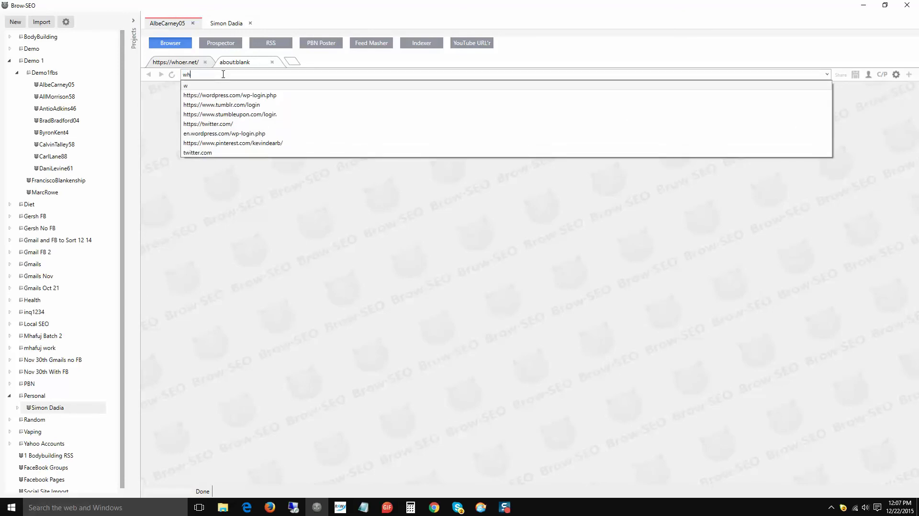
pyautogui.write('oer')
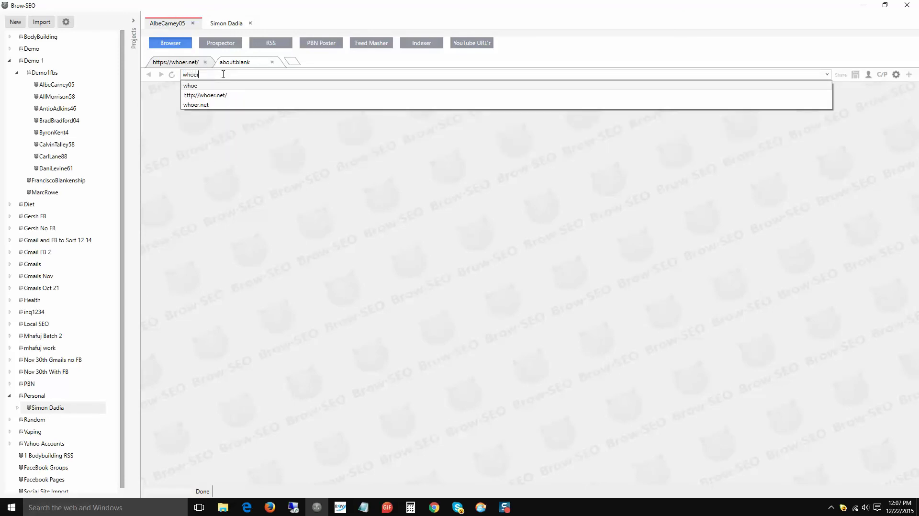
pyautogui.press('Down')
pyautogui.press('Return')
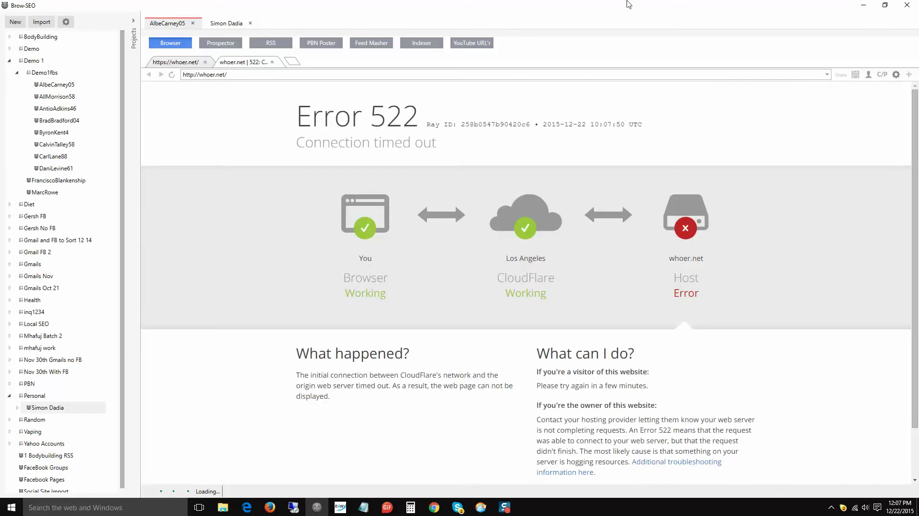
# - Review the session's browser settings and examine the Javascript, Flash and Java status on the whoer.net page
pyautogui.click(897, 75)
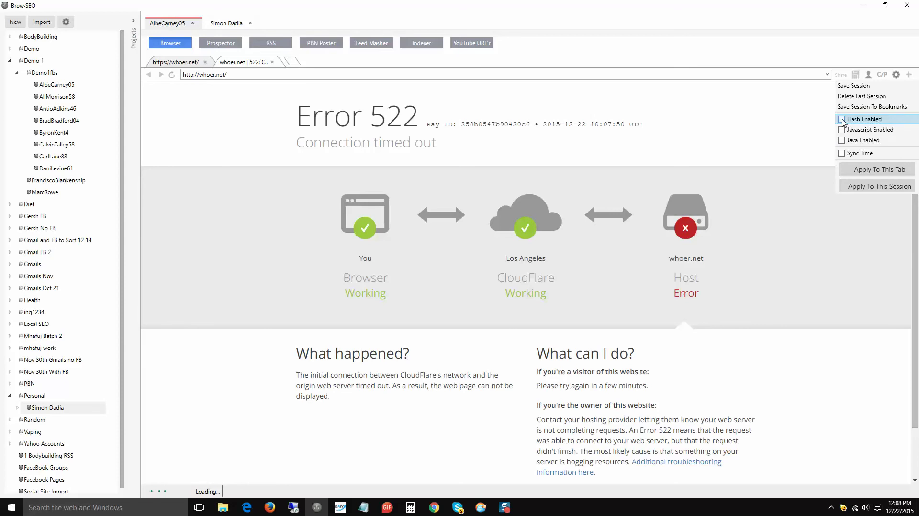
pyautogui.click(876, 168)
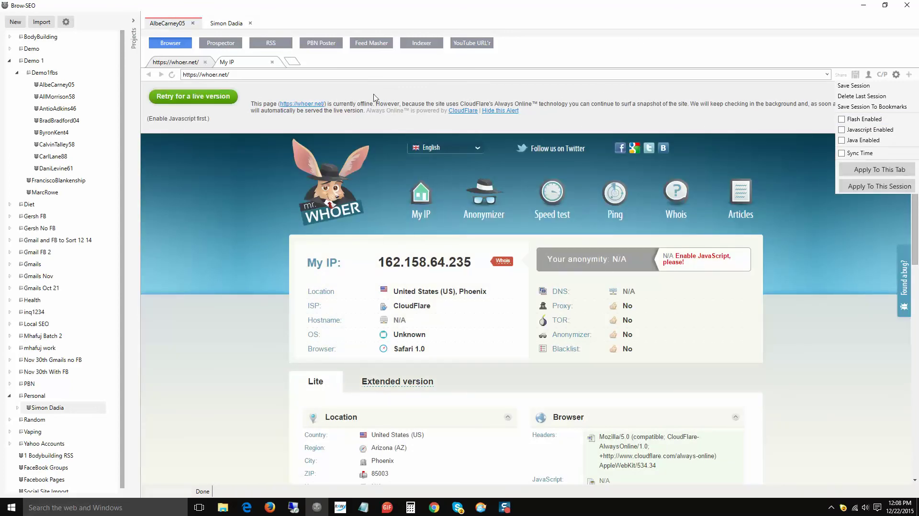
pyautogui.scroll(-8, 584, 311)
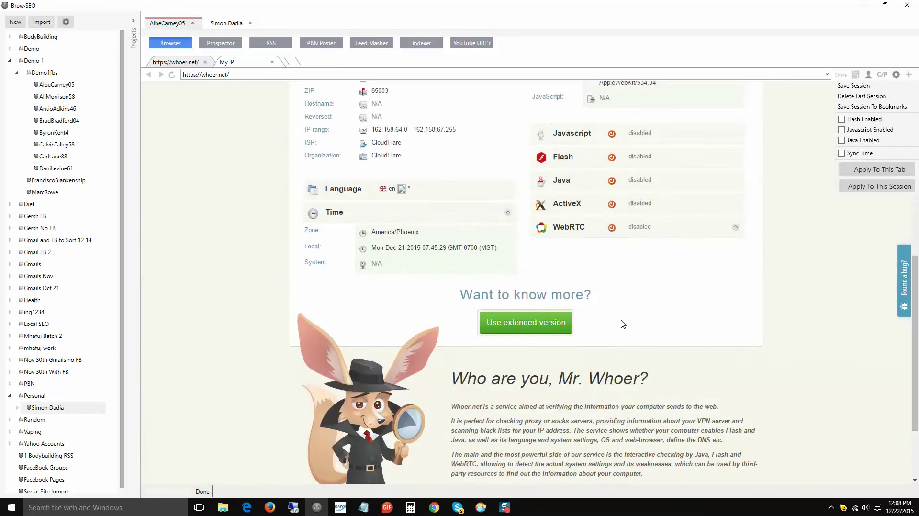
pyautogui.scroll(8, 622, 322)
pyautogui.scroll(-4, 637, 326)
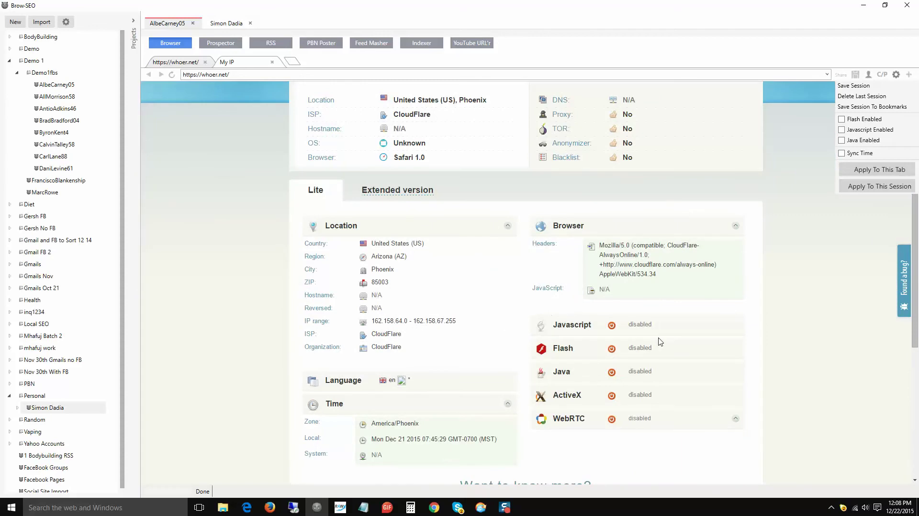
pyautogui.scroll(4, 623, 331)
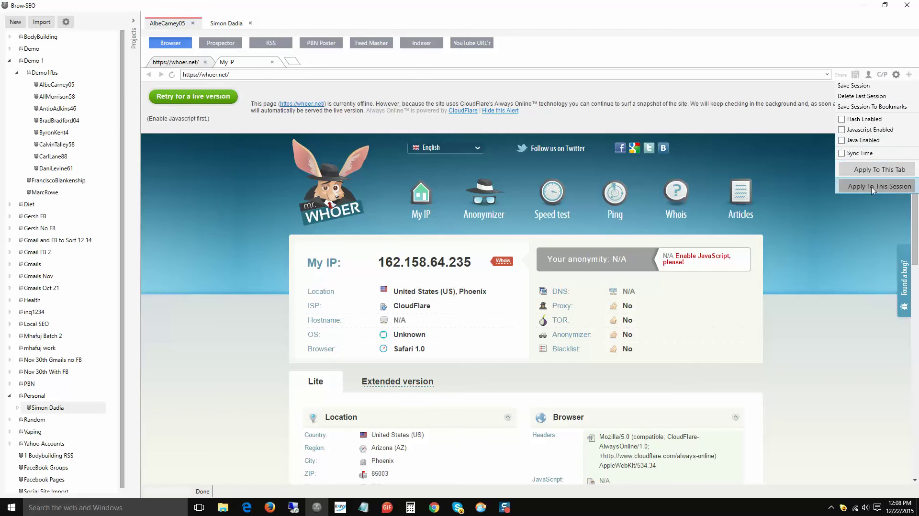
# - Enable Sync Time and apply it to the whole session
pyautogui.click(850, 154)
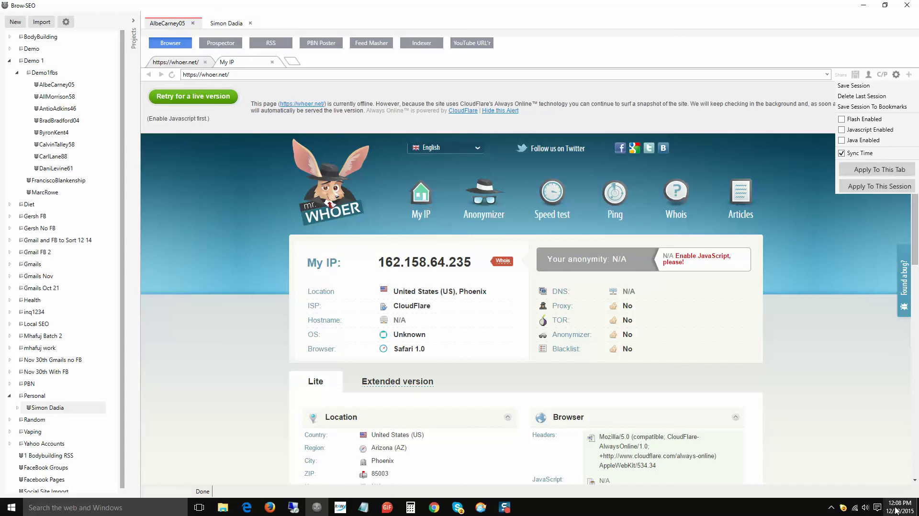
pyautogui.click(865, 188)
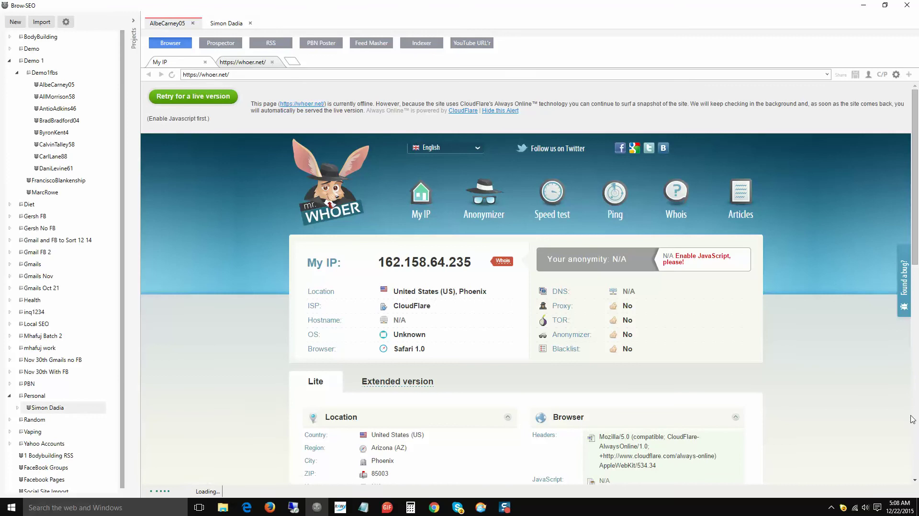
# - Check the system clock and whoer.net's Time section, and switch to the Personal folder's session to compare the clock
pyautogui.moveTo(899, 512)
pyautogui.scroll(-4, 591, 312)
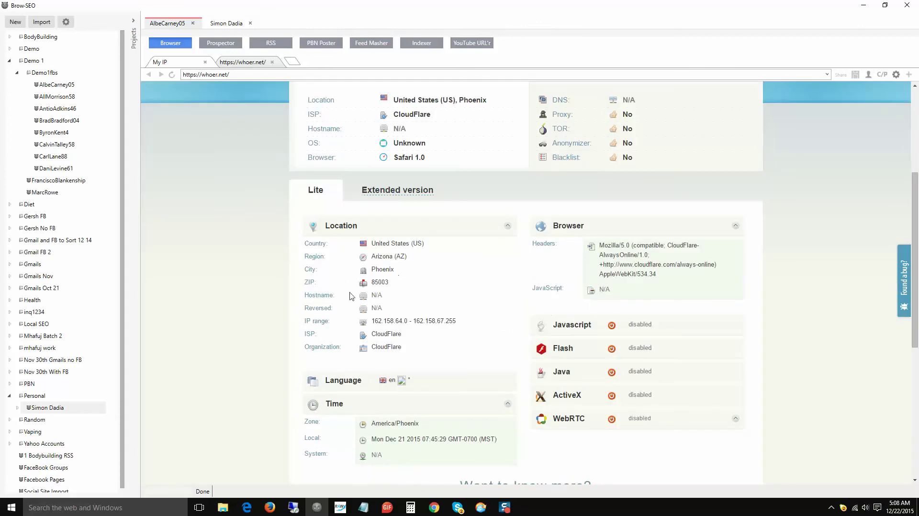
pyautogui.scroll(4, 533, 257)
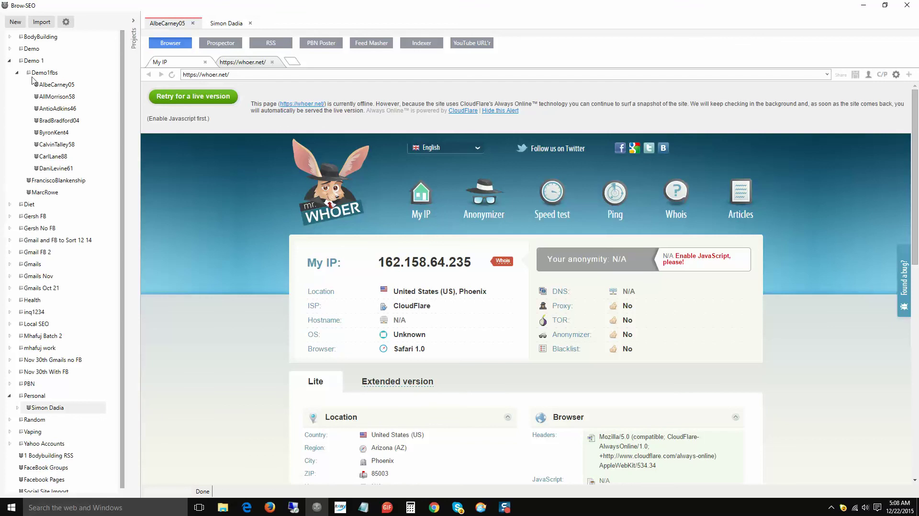
pyautogui.click(222, 24)
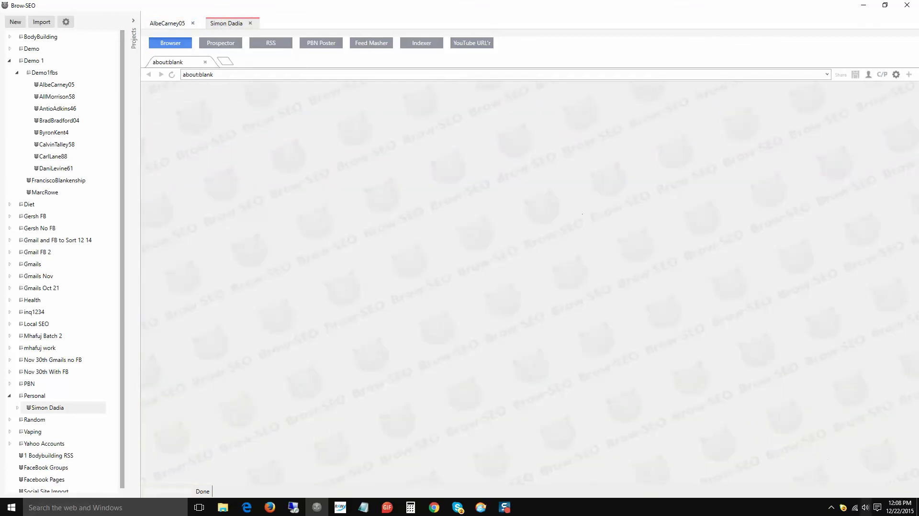